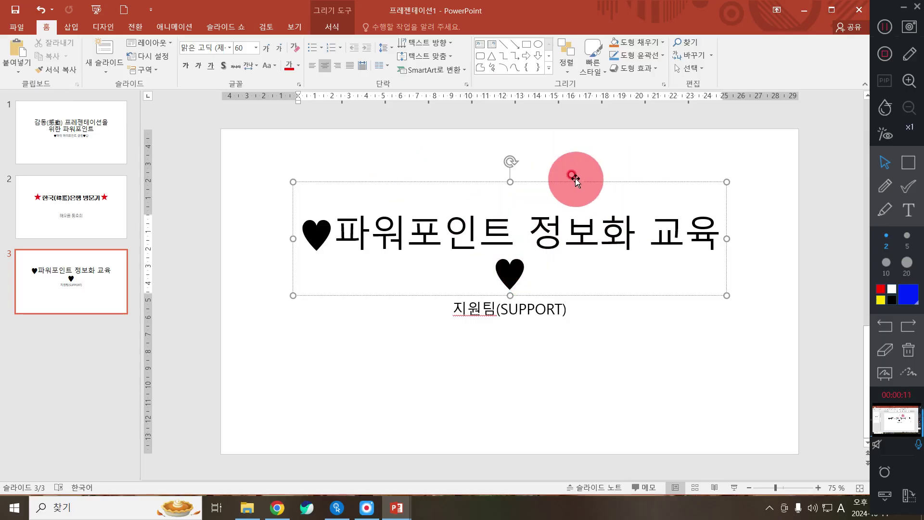
- Change the font of the whole title "♥파워포인트 정보화 교육♥" on slide 3 to HY견고딕
key(ctrl+a)
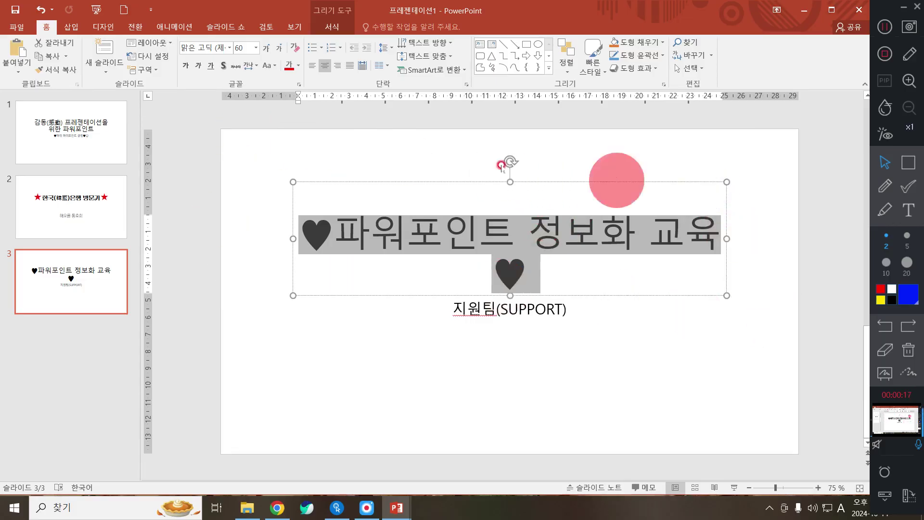
click(551, 181)
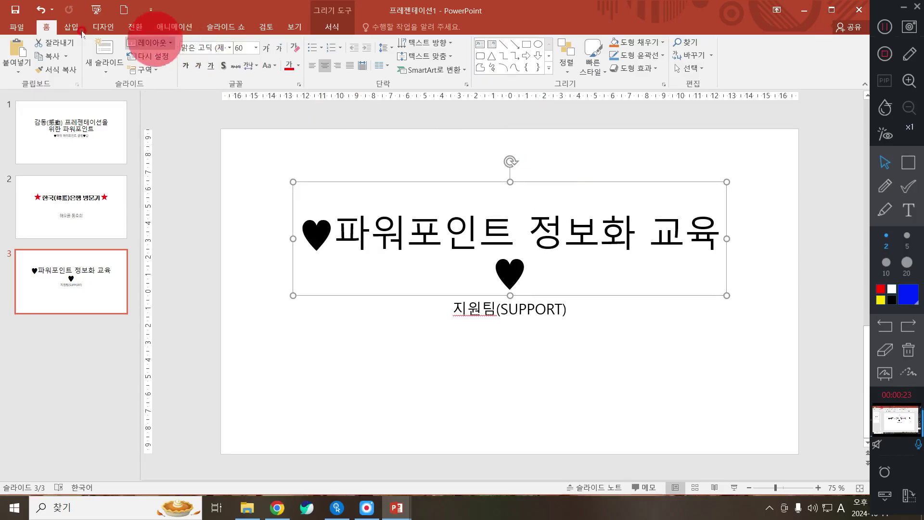
click(230, 48)
scroll(231, 250, down, 15)
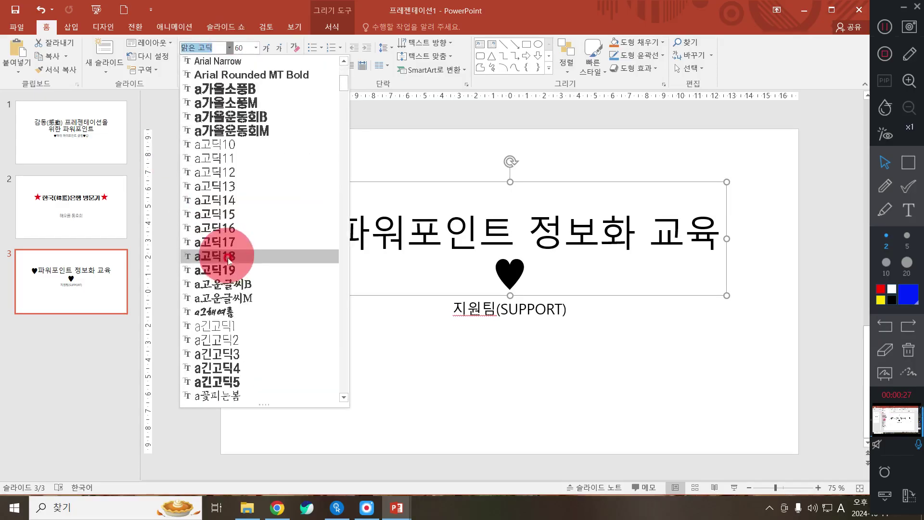
scroll(238, 265, down, 3)
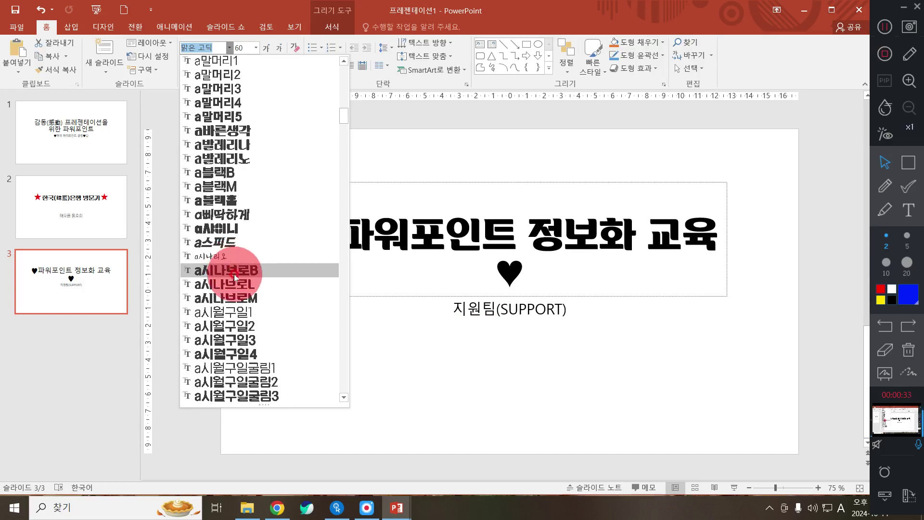
scroll(235, 276, down, 5)
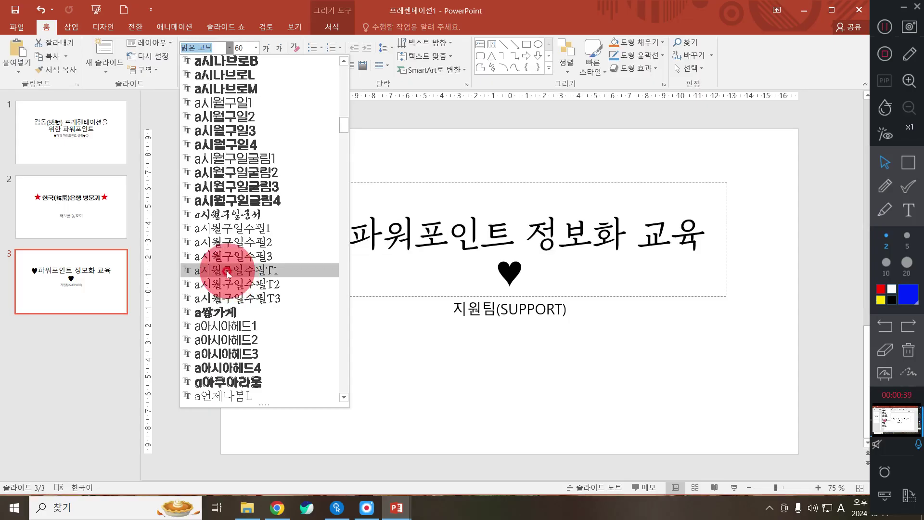
scroll(228, 275, down, 12)
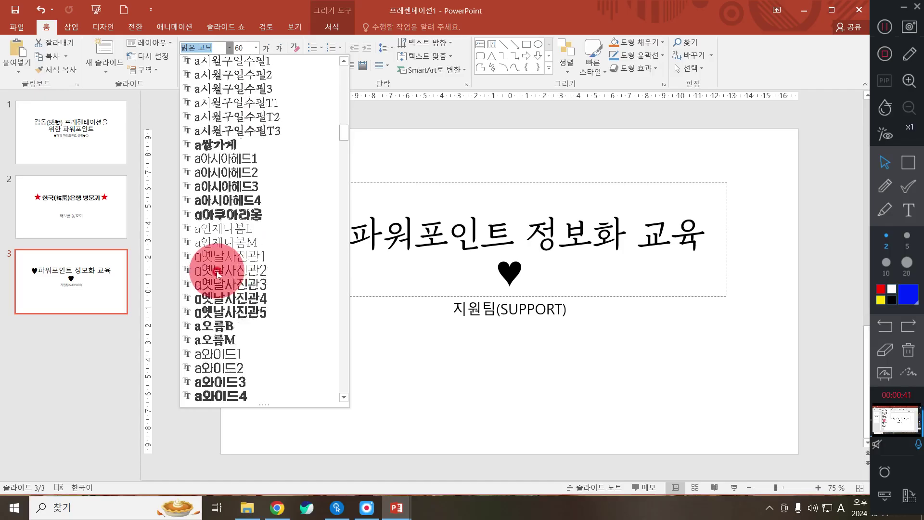
scroll(228, 274, down, 20)
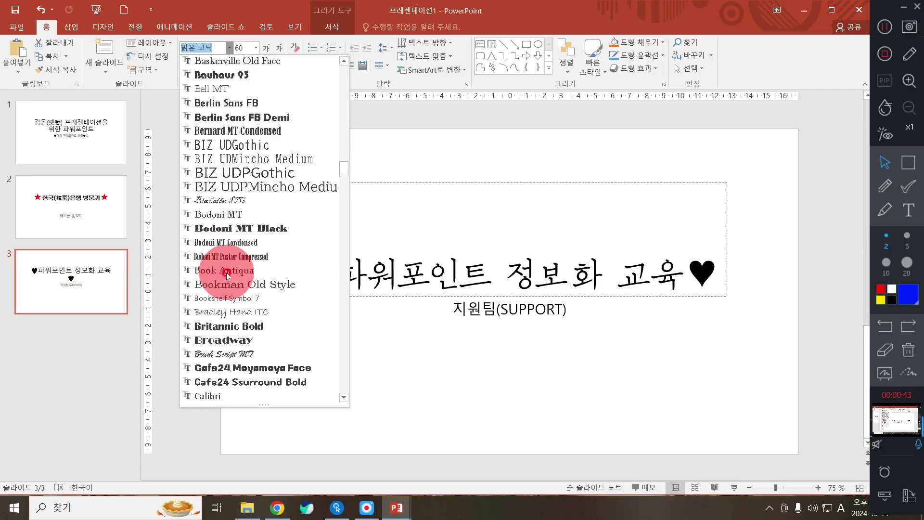
scroll(228, 274, down, 15)
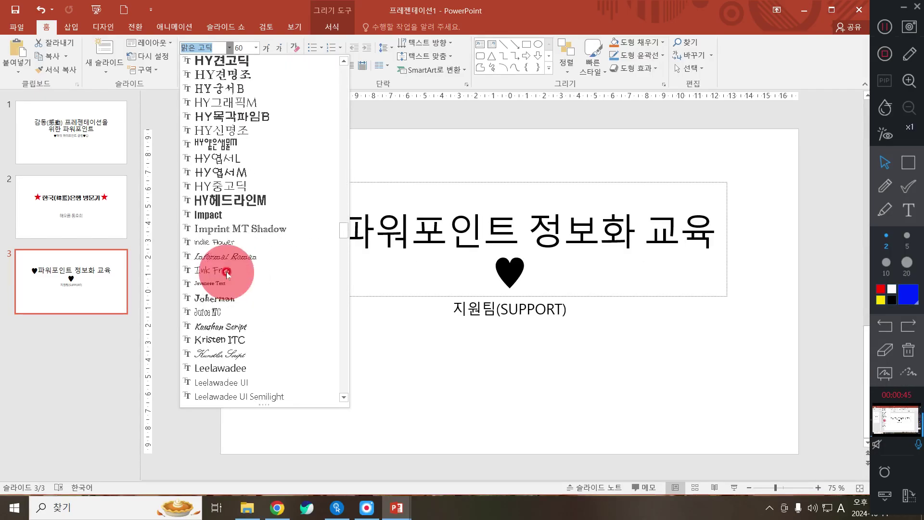
scroll(212, 241, up, 4)
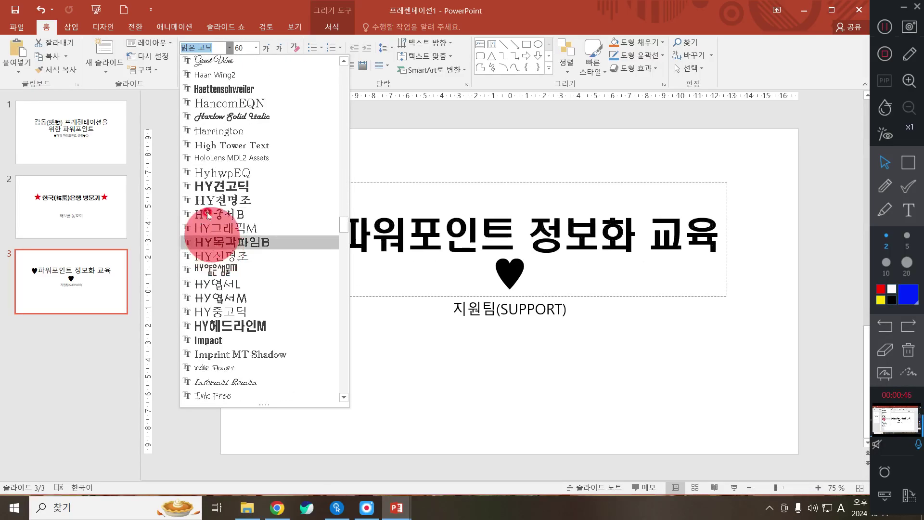
click(221, 186)
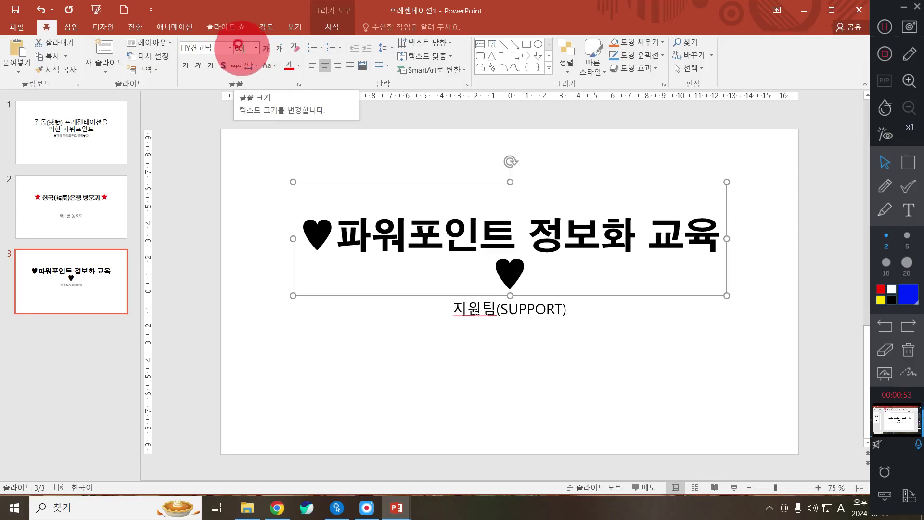
- Set the slide 3 title's font size to 50 and its font colour to the standard dark blue
click(238, 48)
text(5)
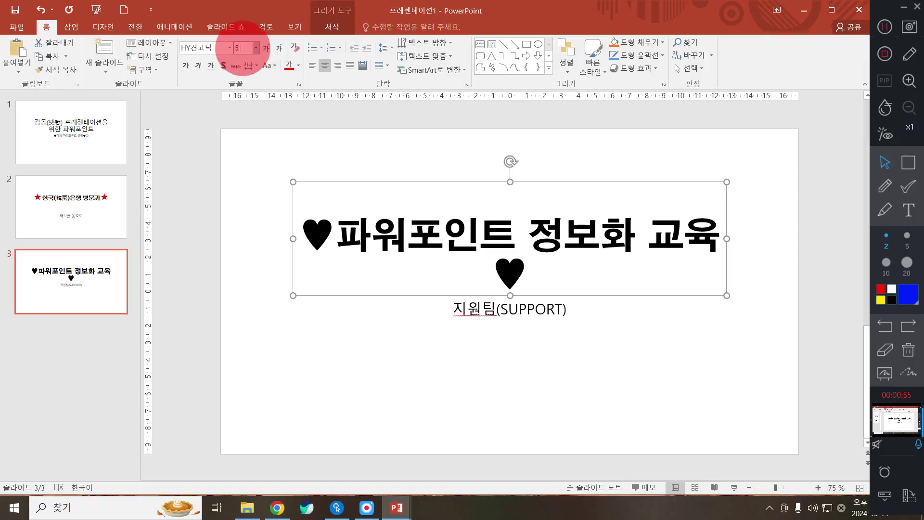
text(0)
key(Return)
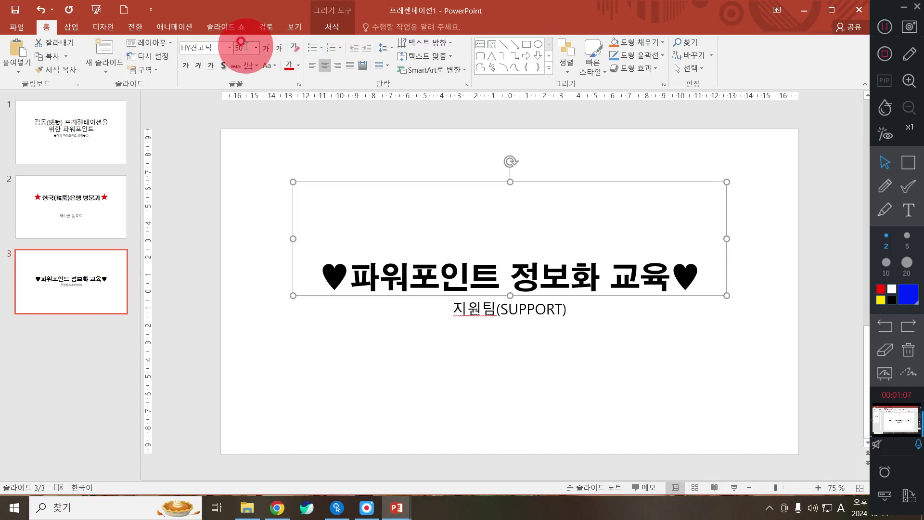
click(300, 68)
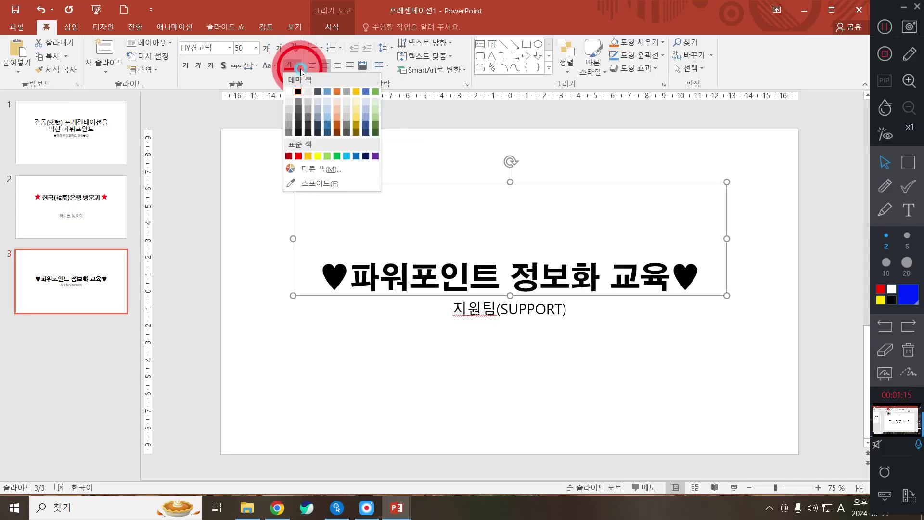
click(365, 156)
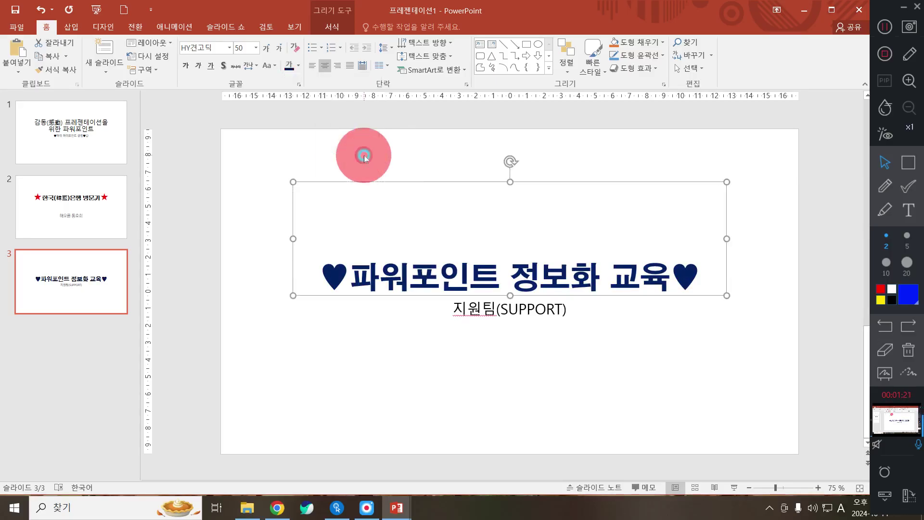
- Apply a text shadow to the slide 3 title
click(224, 66)
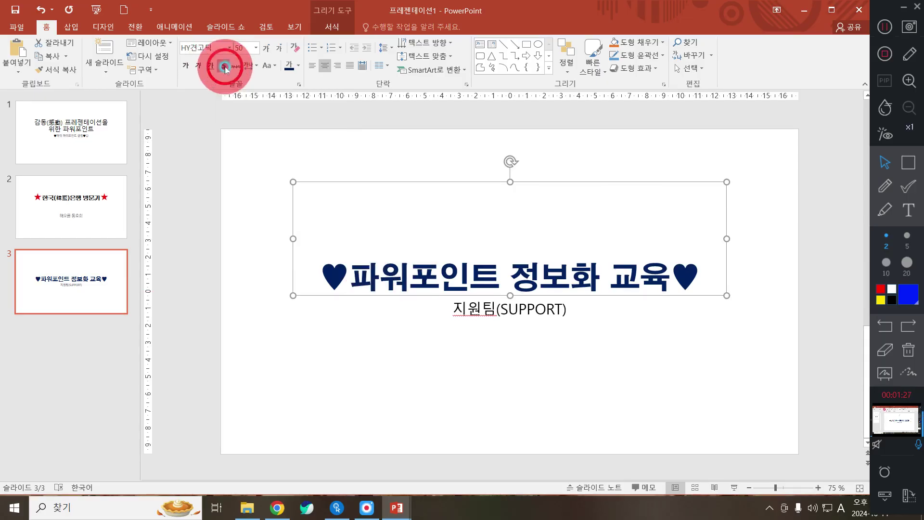
click(224, 67)
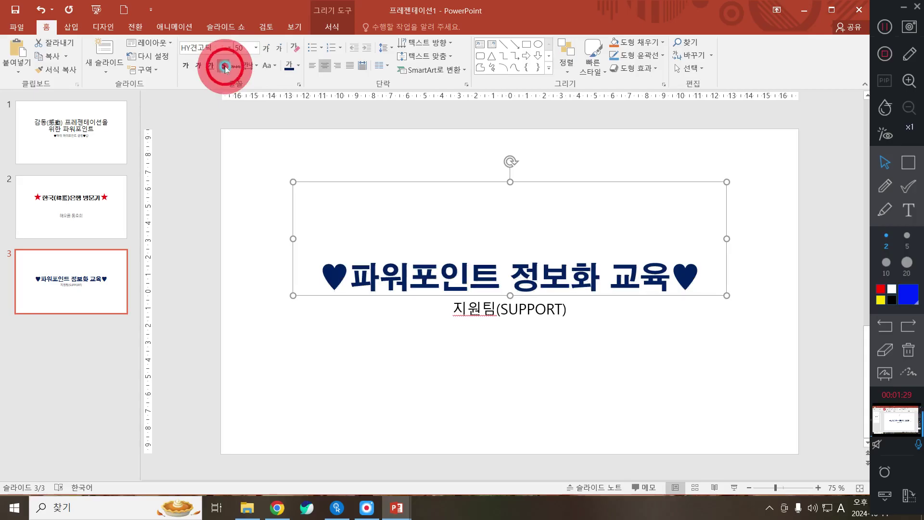
click(225, 66)
click(224, 66)
click(224, 66)
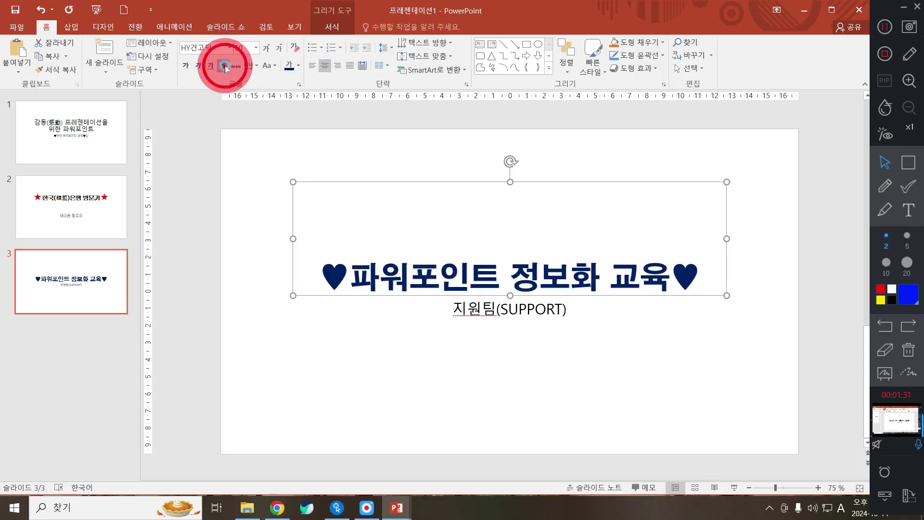
click(224, 67)
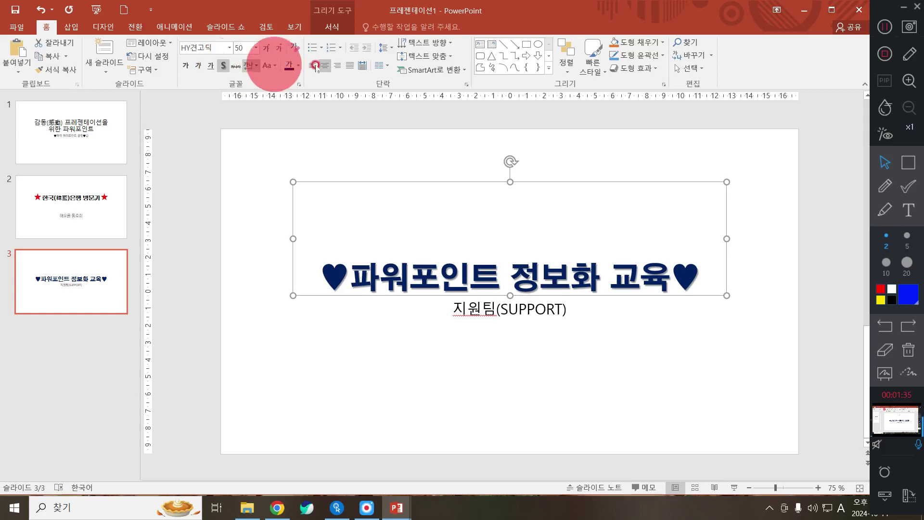
- Align the title text vertically to the middle (중간) of its text box
click(446, 61)
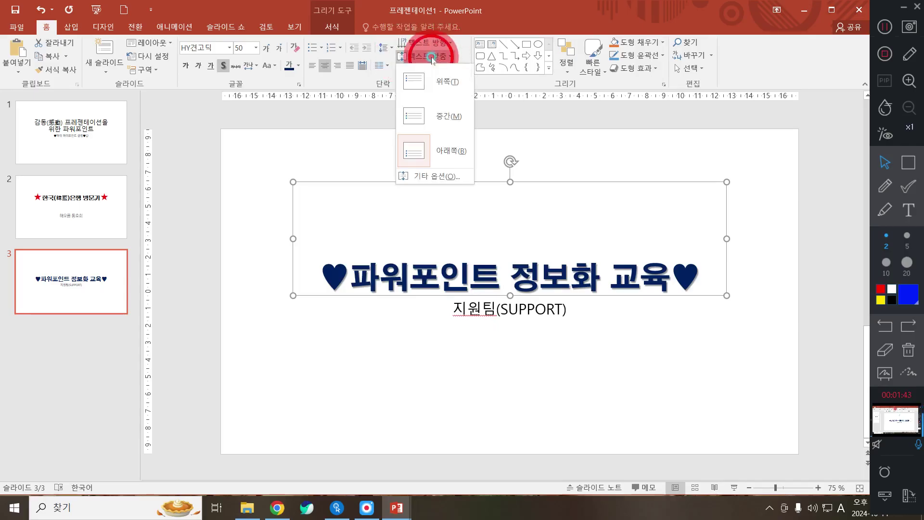
click(444, 98)
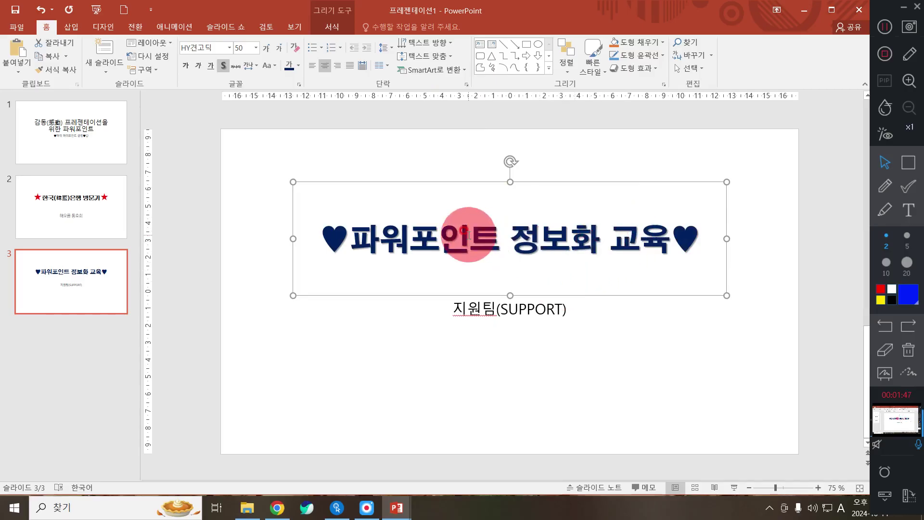
click(517, 301)
click(479, 227)
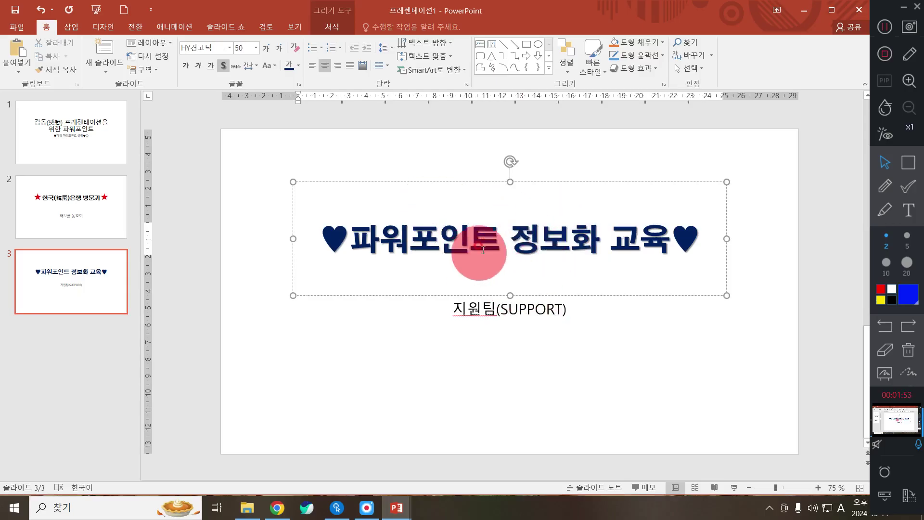
- Set the subtitle "지원팀(SUPPORT)" on slide 3 to the HY헤드라인M font at size 32
click(515, 316)
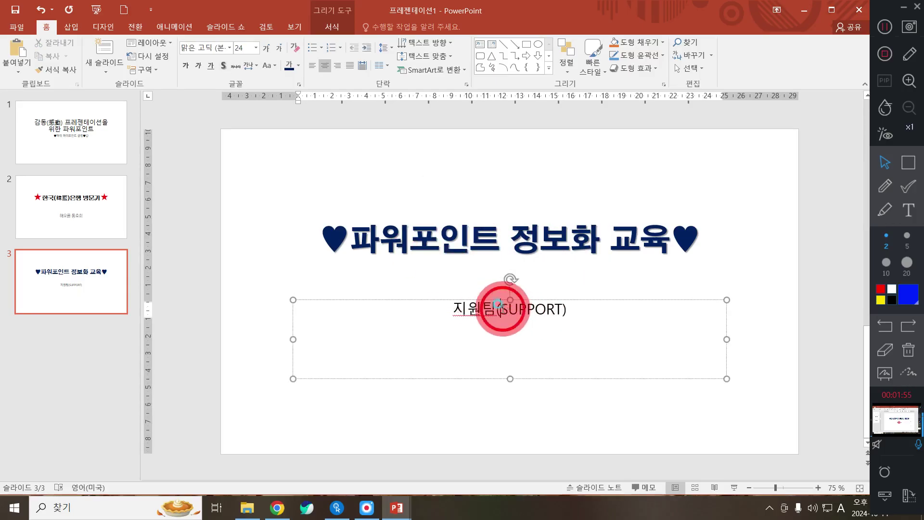
triple_click(575, 309)
click(612, 354)
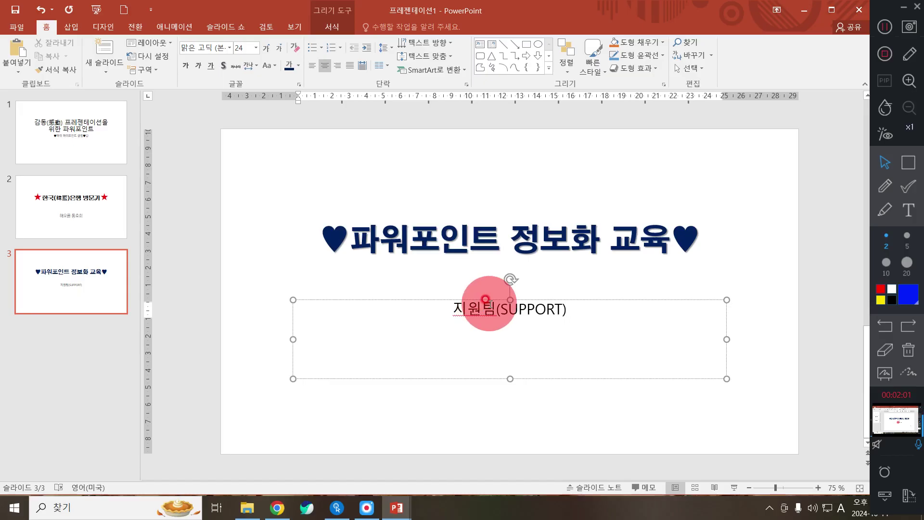
click(517, 309)
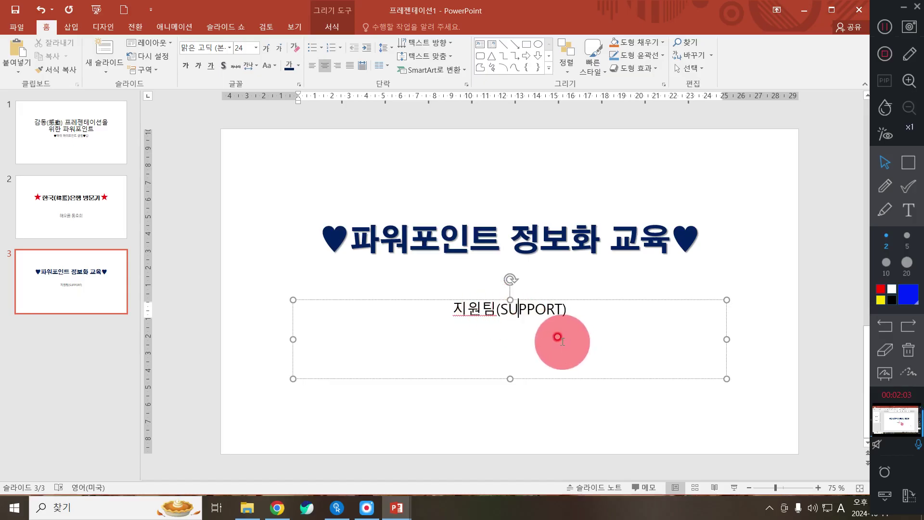
click(726, 315)
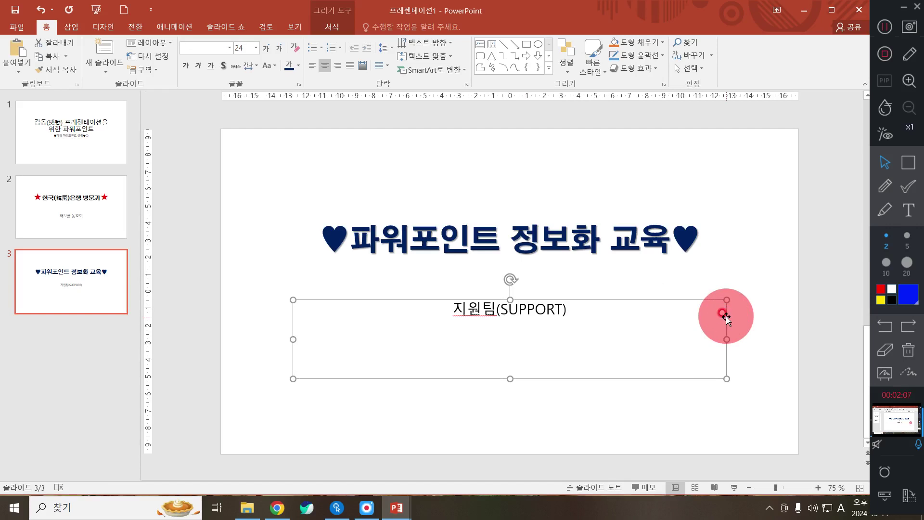
click(232, 49)
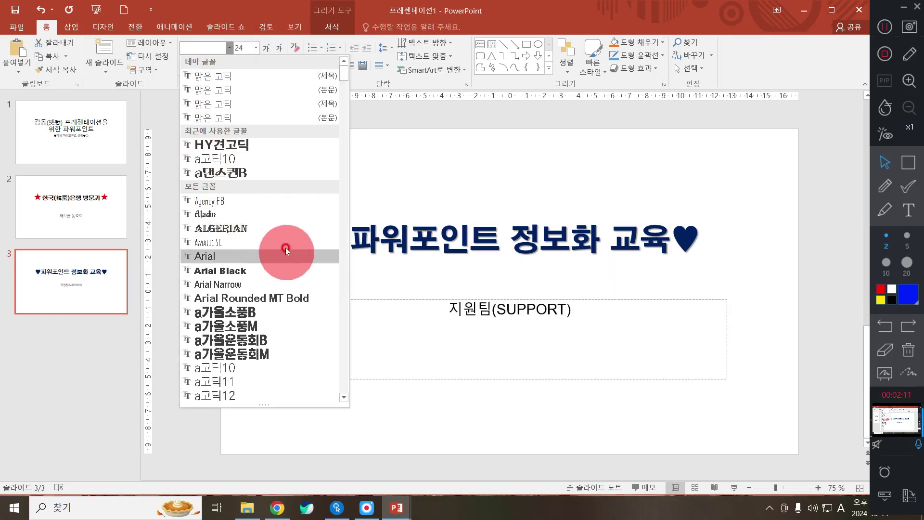
scroll(275, 241, down, 10)
scroll(277, 240, down, 15)
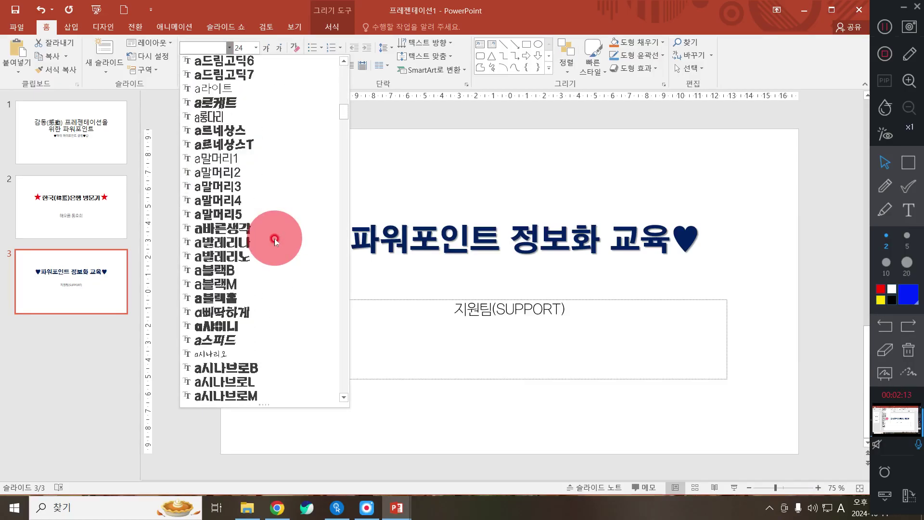
scroll(231, 256, down, 20)
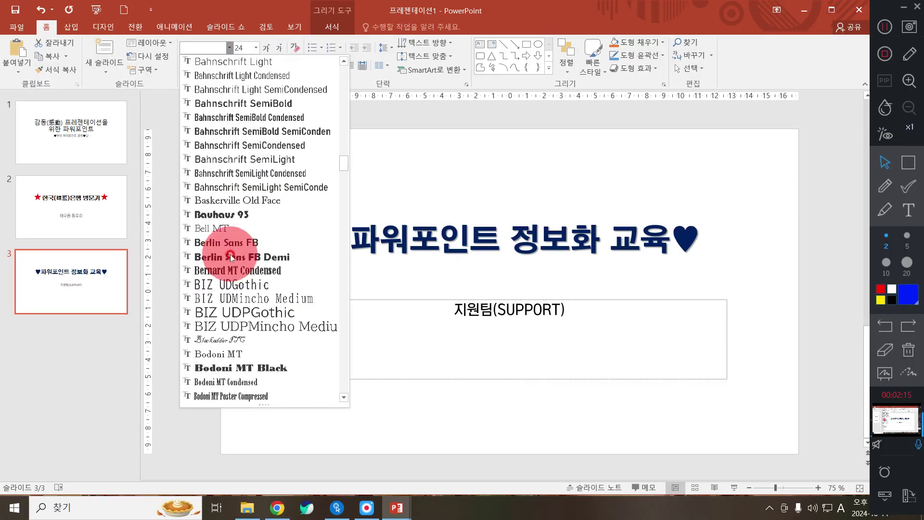
scroll(230, 256, down, 15)
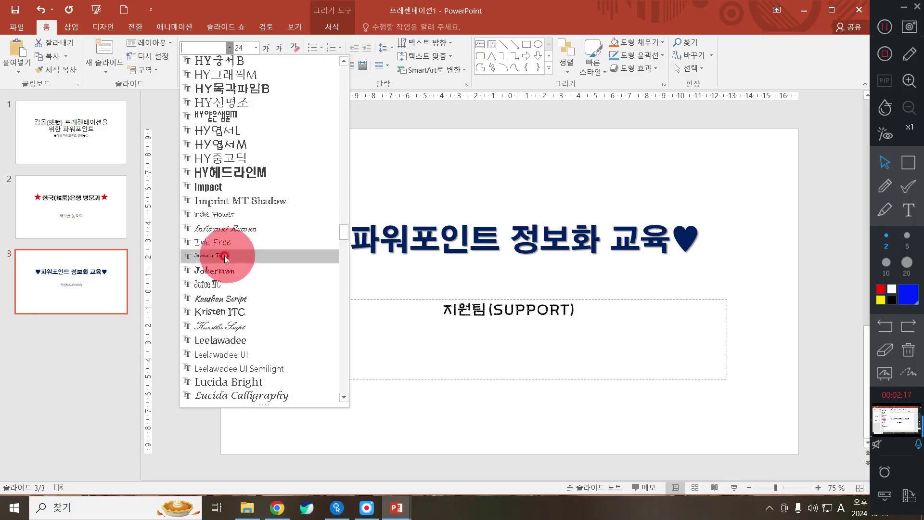
scroll(223, 259, up, 5)
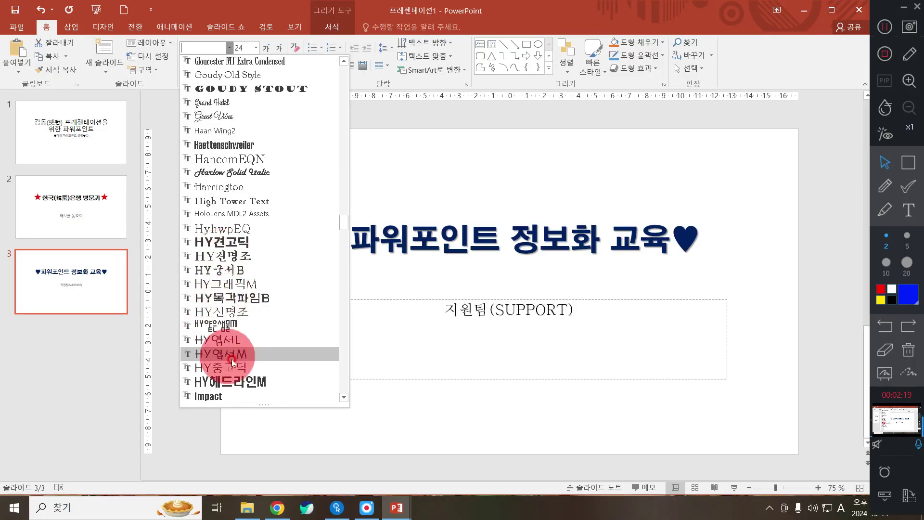
scroll(232, 359, down, 1)
click(242, 339)
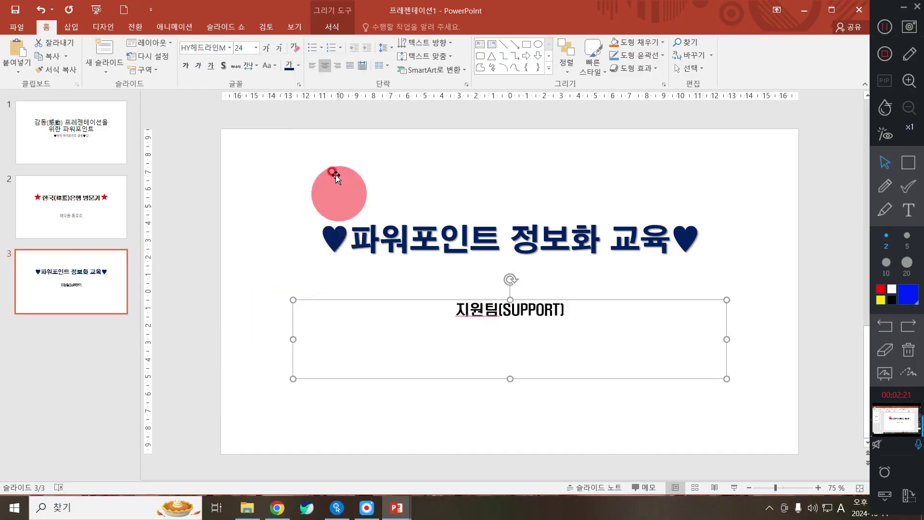
click(259, 48)
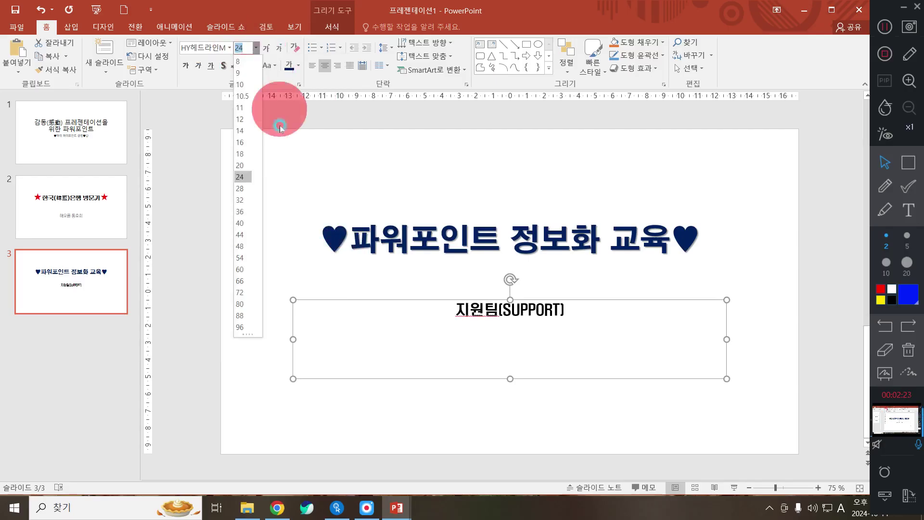
click(245, 195)
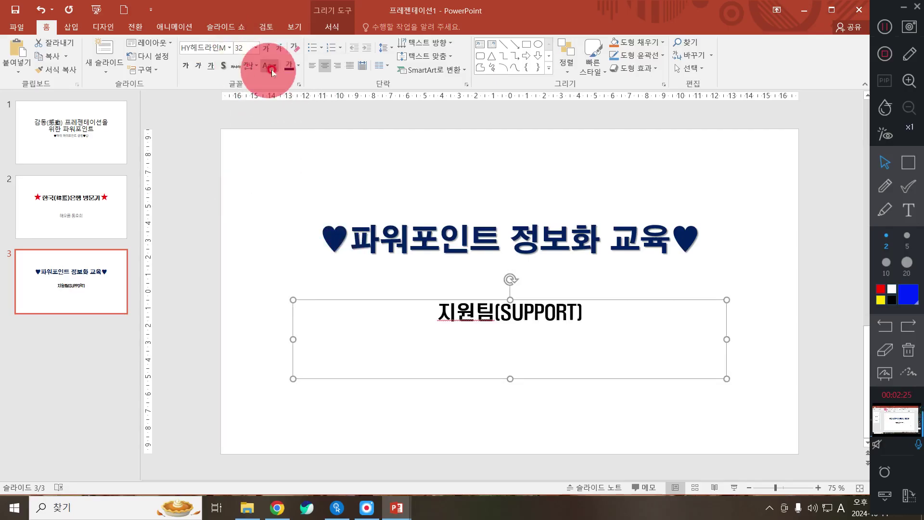
- Colour the subtitle text with the standard blue and underline it
click(298, 66)
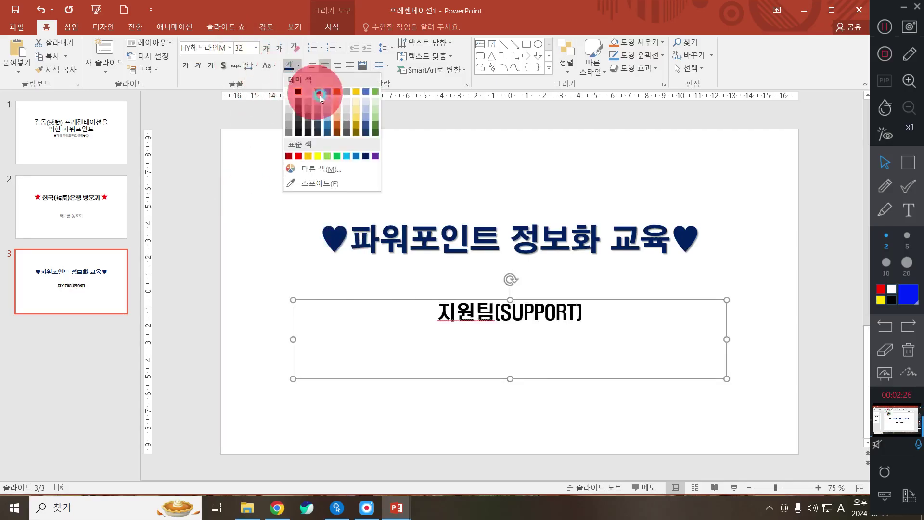
click(356, 156)
click(211, 65)
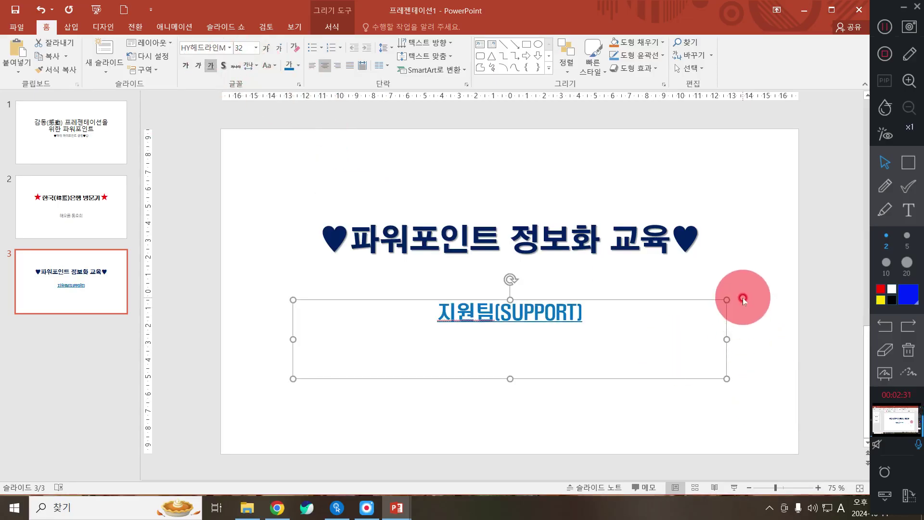
click(776, 295)
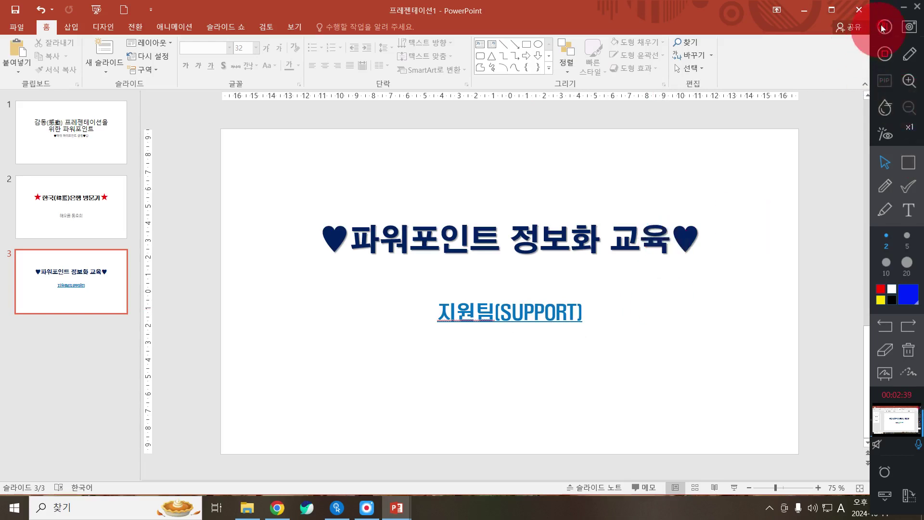
click(885, 26)
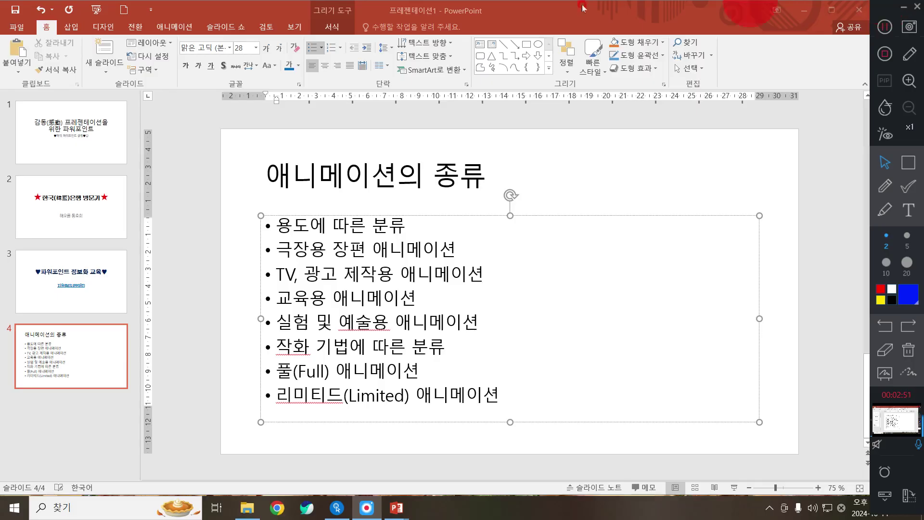
- Centre the title "애니메이션의 종류" horizontally in its text box on slide 4
click(484, 173)
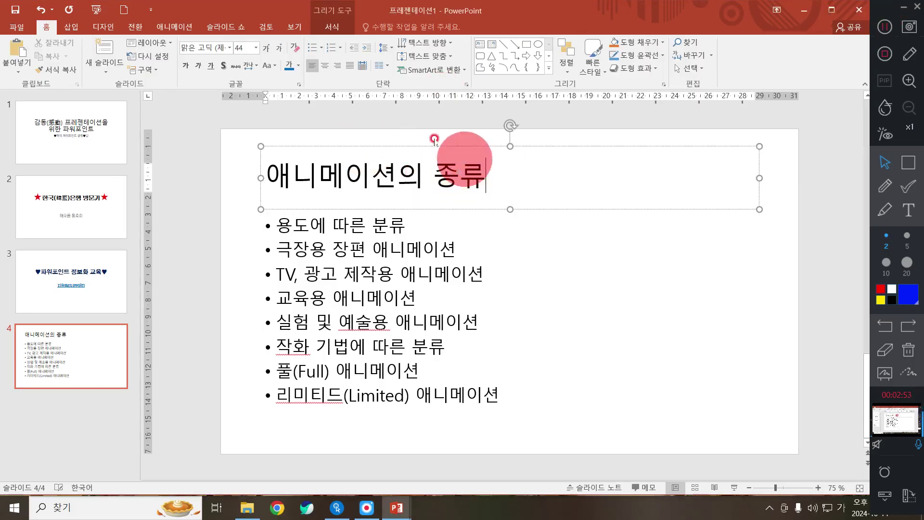
click(909, 162)
mouse_move(251, 139)
mouse_down()
mouse_move(558, 205)
mouse_move(779, 215)
mouse_up()
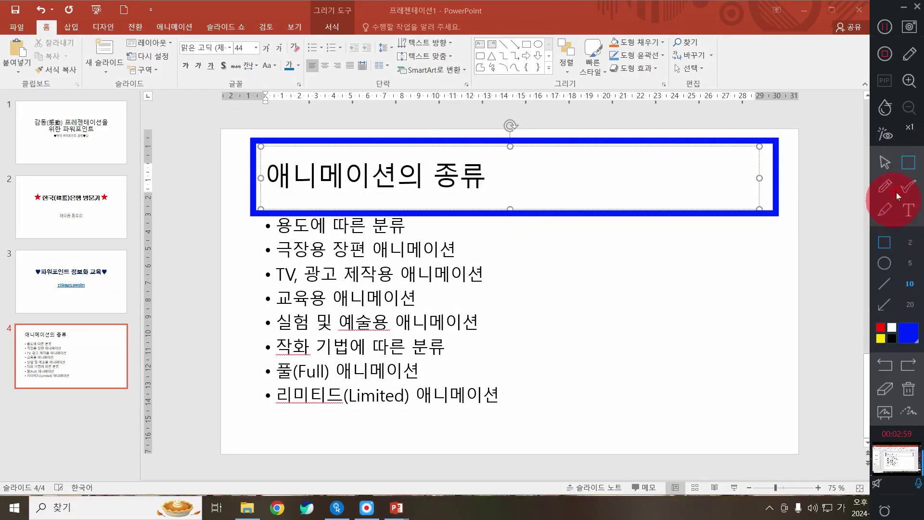
click(885, 163)
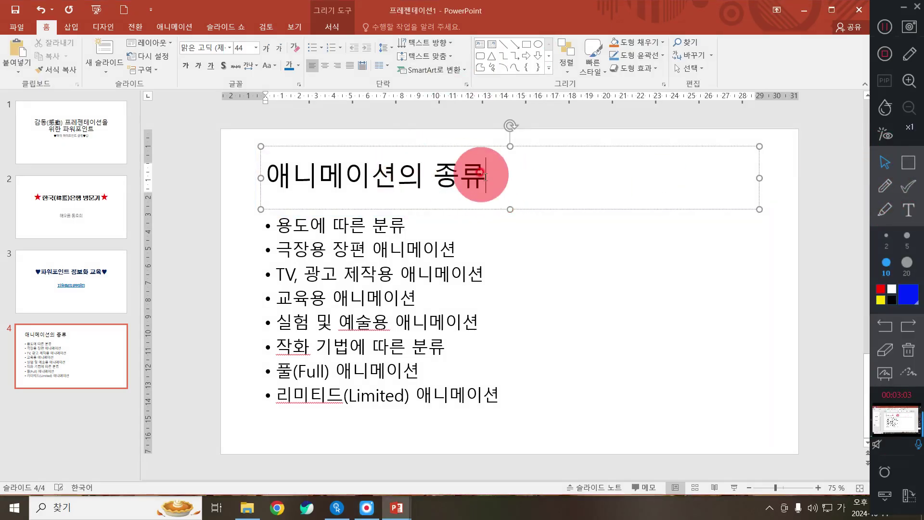
click(482, 176)
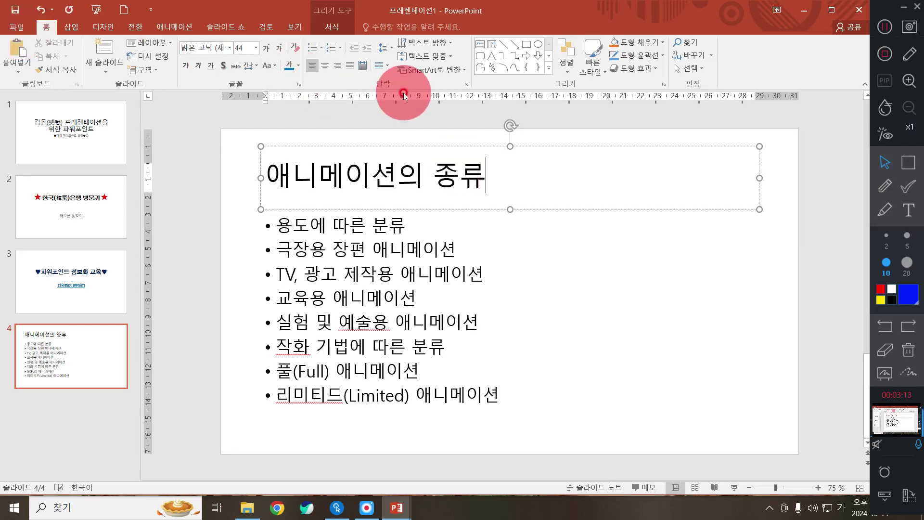
click(326, 66)
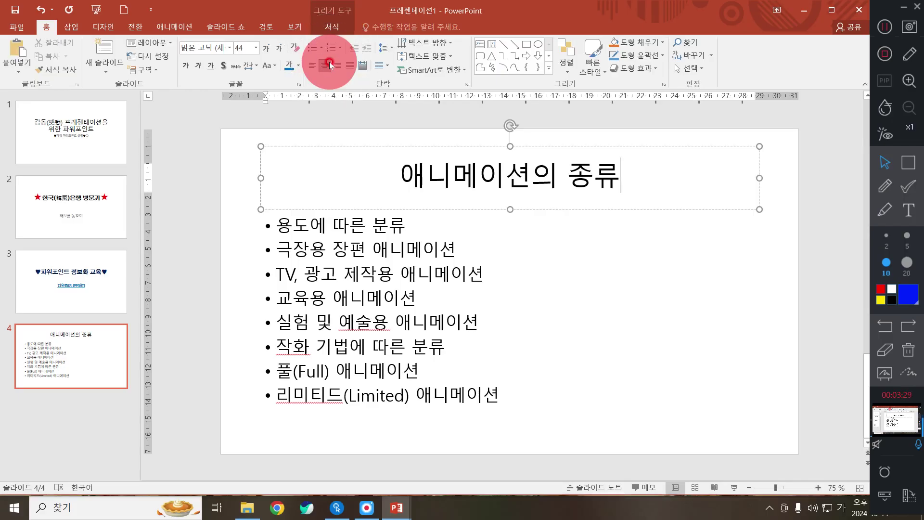
click(905, 166)
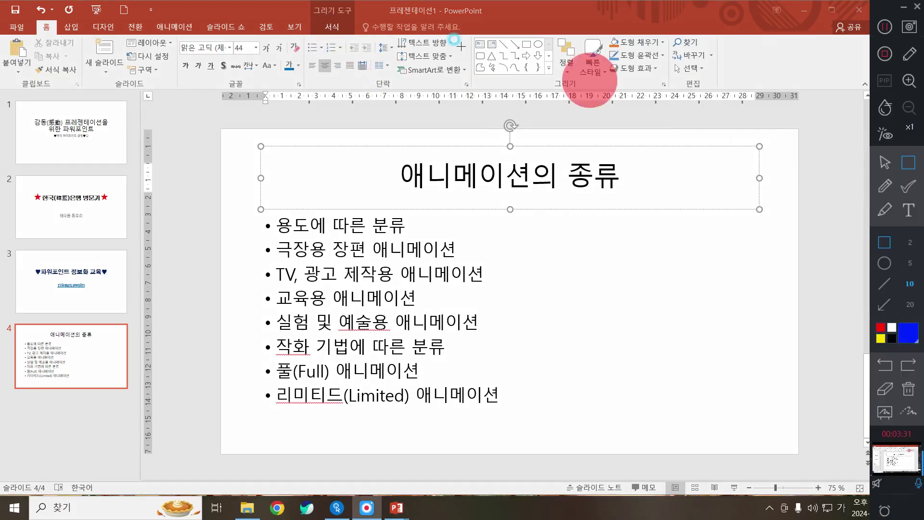
mouse_move(291, 31)
mouse_down()
mouse_move(462, 101)
mouse_move(480, 90)
mouse_up()
click(899, 164)
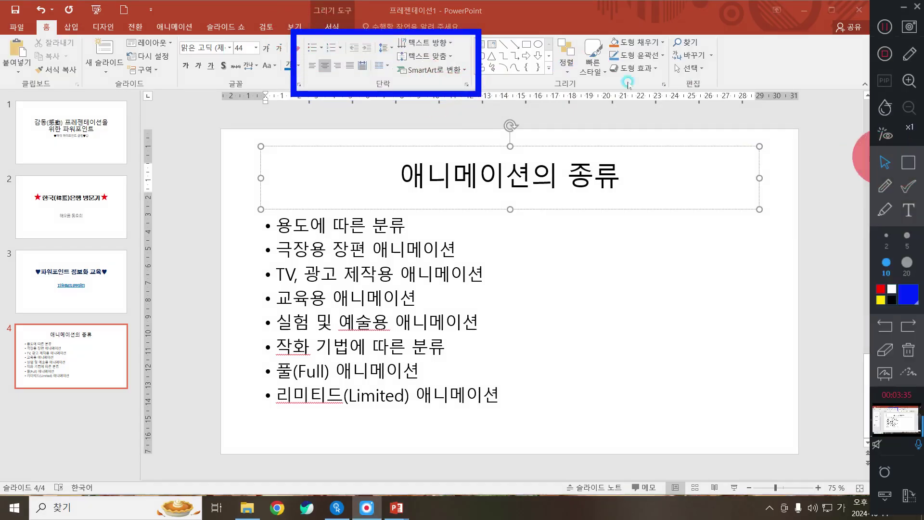
- Try right, justified and distributed (균등 분할) alignment on the slide 4 title, ending with centred alignment
click(324, 65)
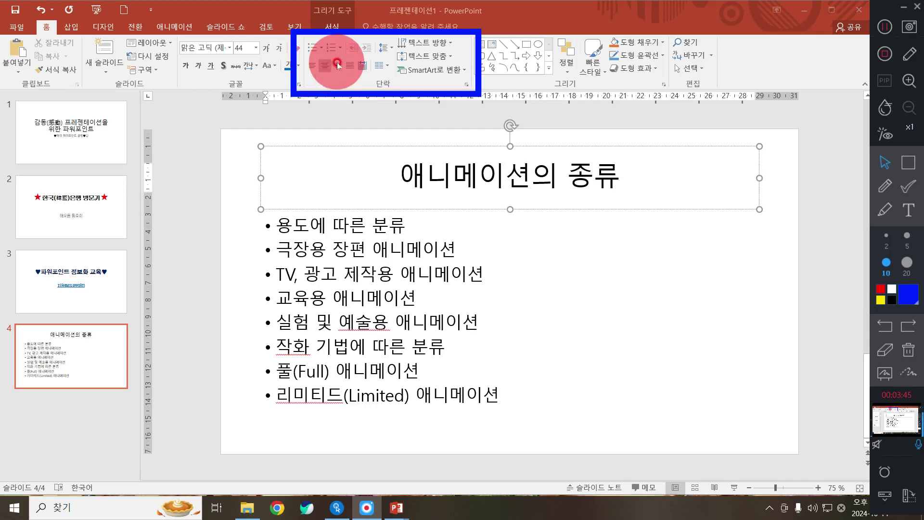
click(335, 67)
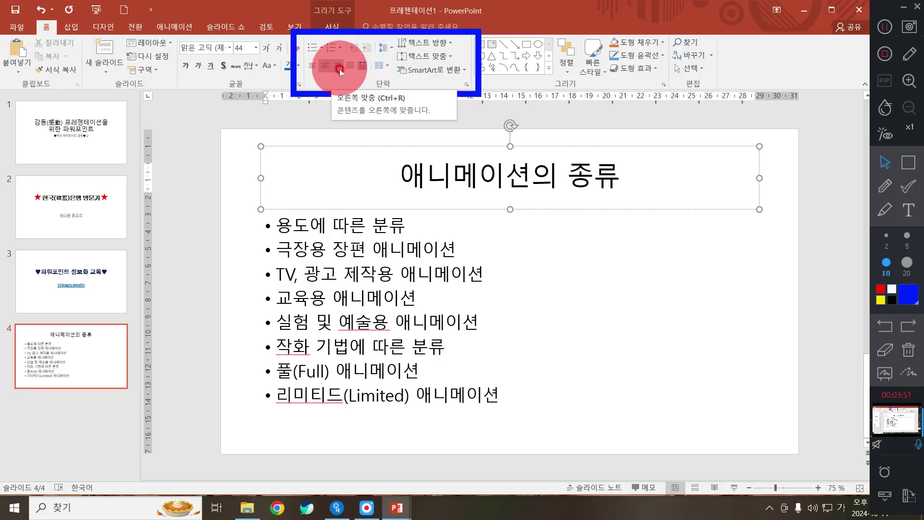
click(340, 69)
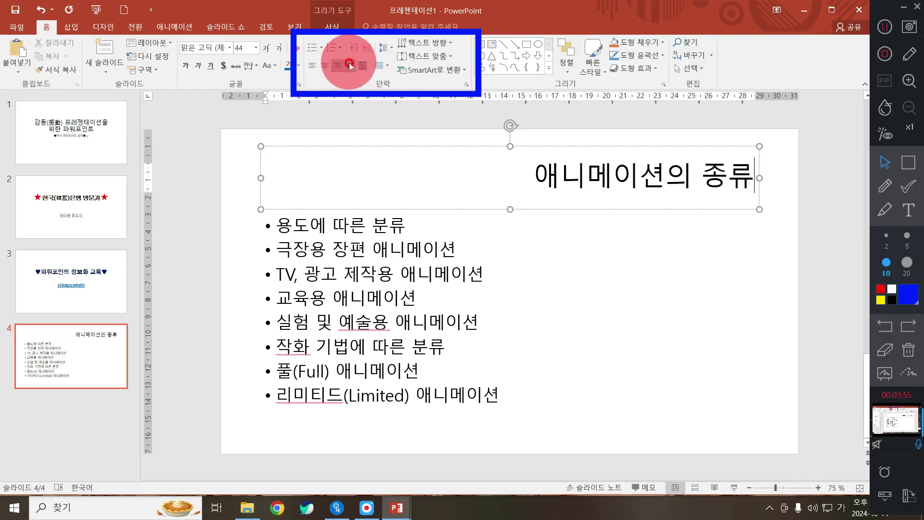
click(350, 66)
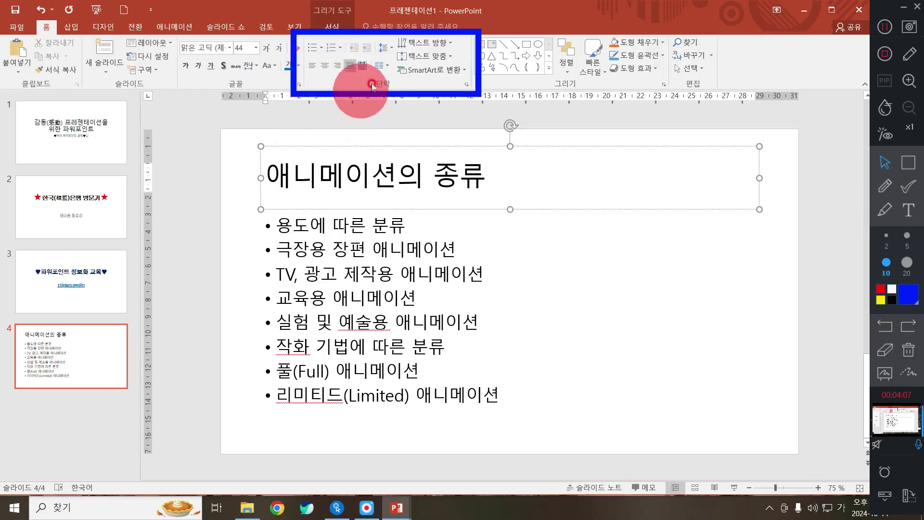
click(339, 69)
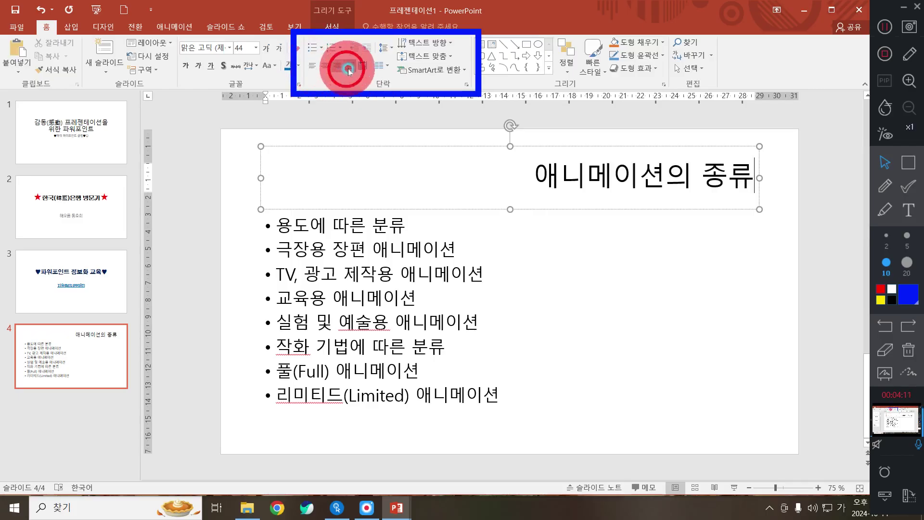
click(349, 69)
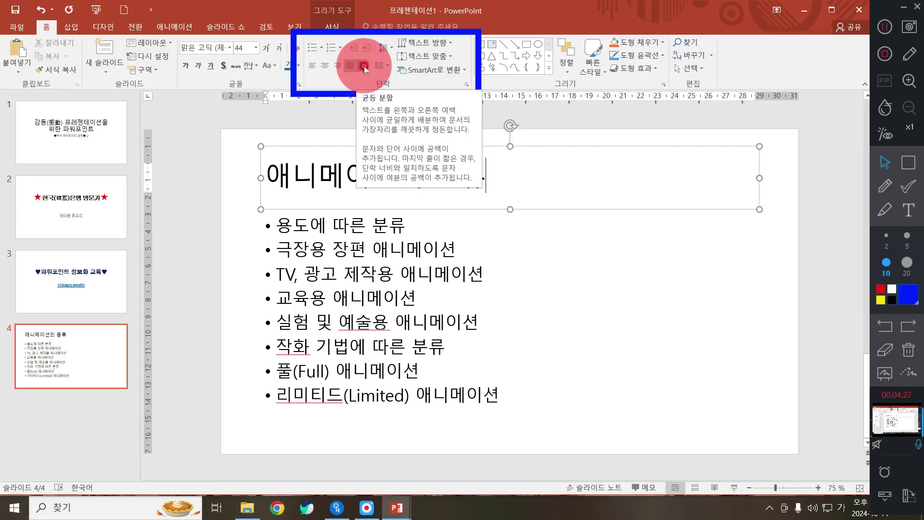
click(364, 66)
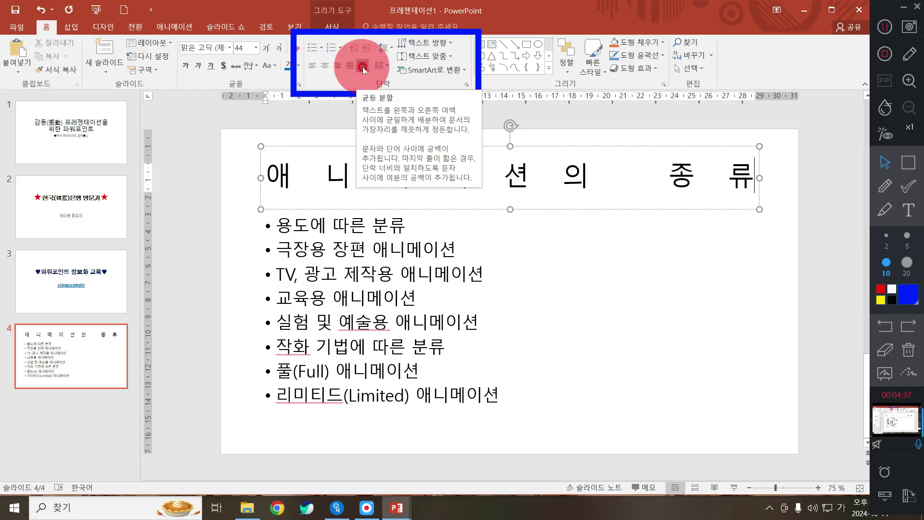
click(324, 65)
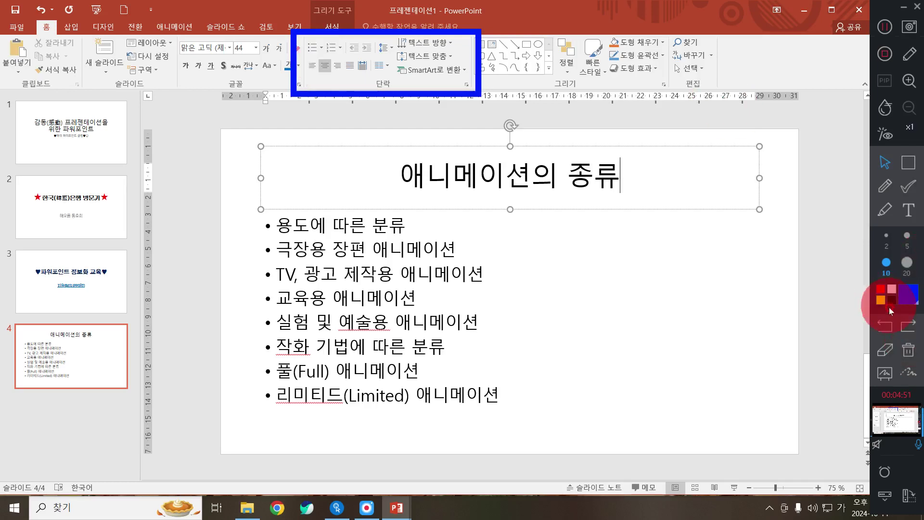
click(908, 350)
click(664, 169)
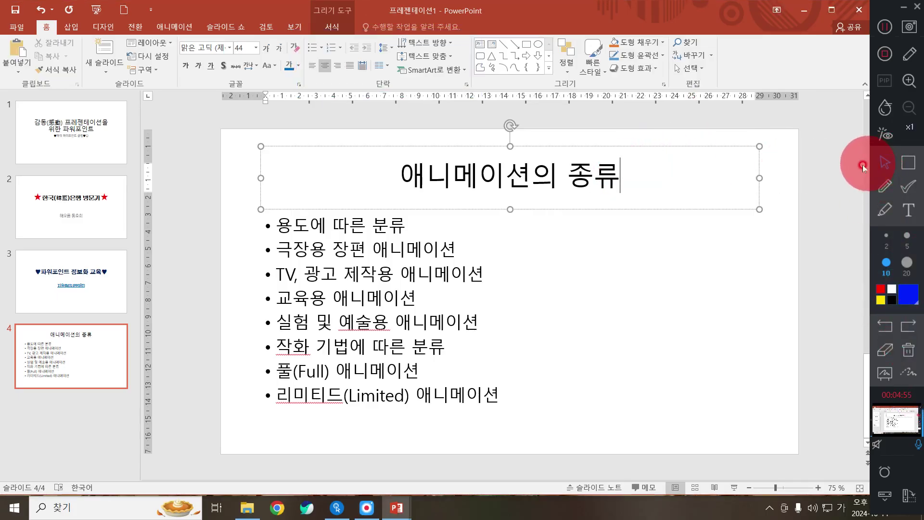
click(877, 170)
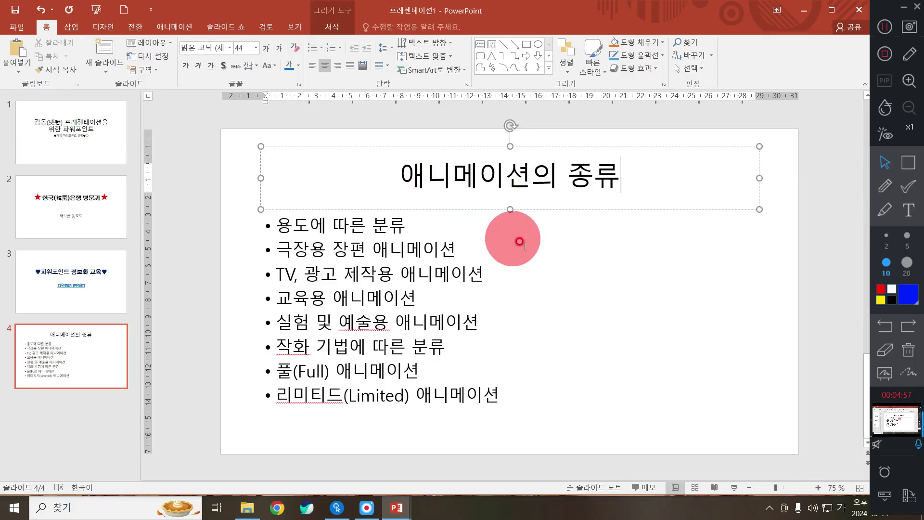
click(510, 286)
drag(486, 317, 273, 252)
click(577, 316)
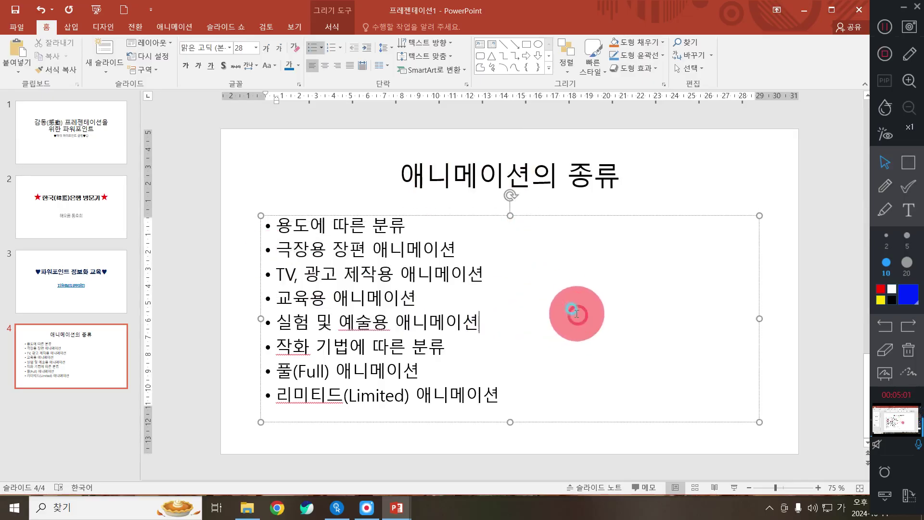